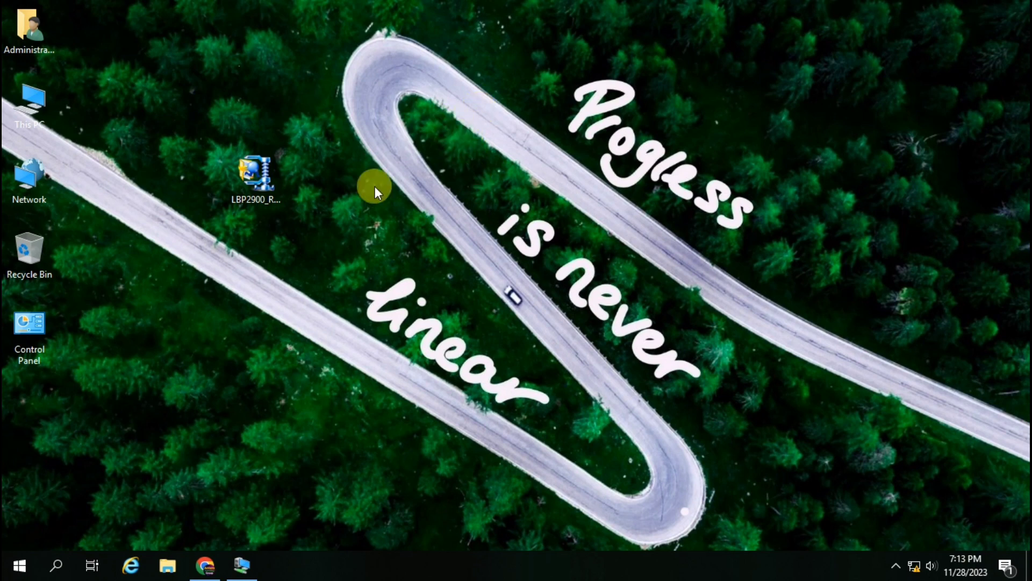
# - Check which printers are listed in Devices and Printers under the Control Panel's Hardware category, and close the window
pyautogui.doubleClick(37, 324)
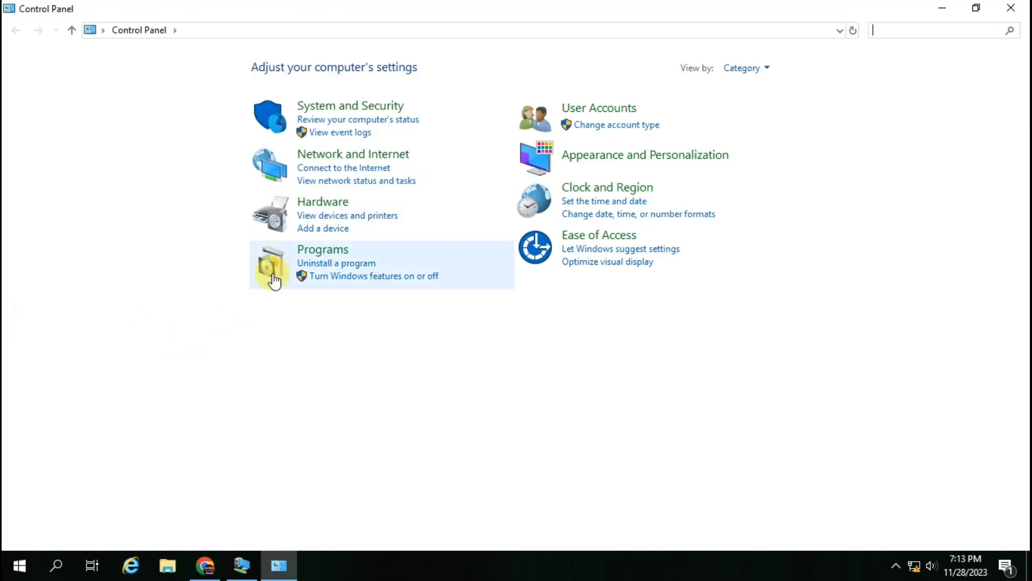
pyautogui.click(334, 204)
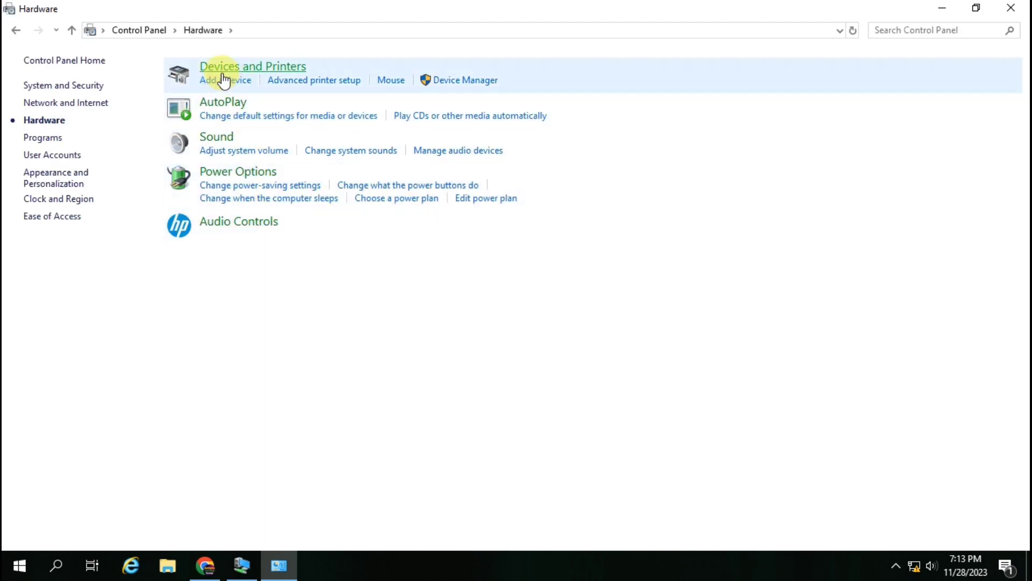
pyautogui.click(259, 68)
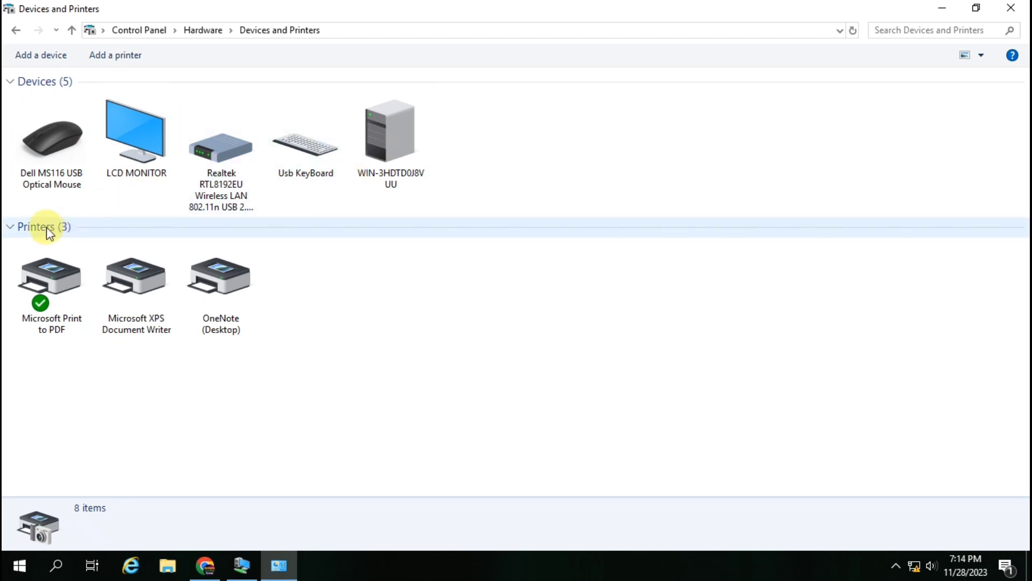
pyautogui.moveTo(296, 376); pyautogui.dragTo(4, 282)
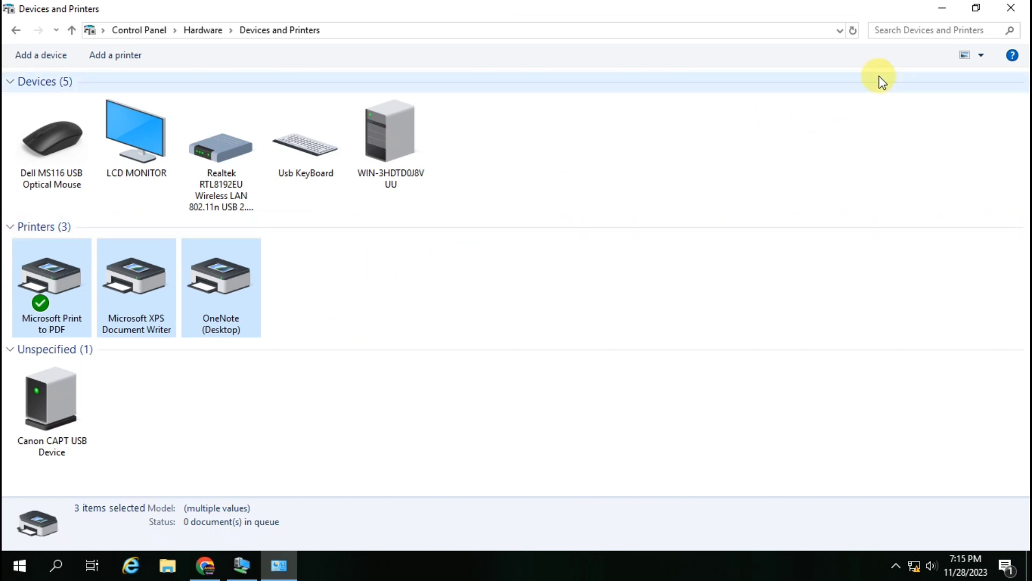
pyautogui.click(1011, 8)
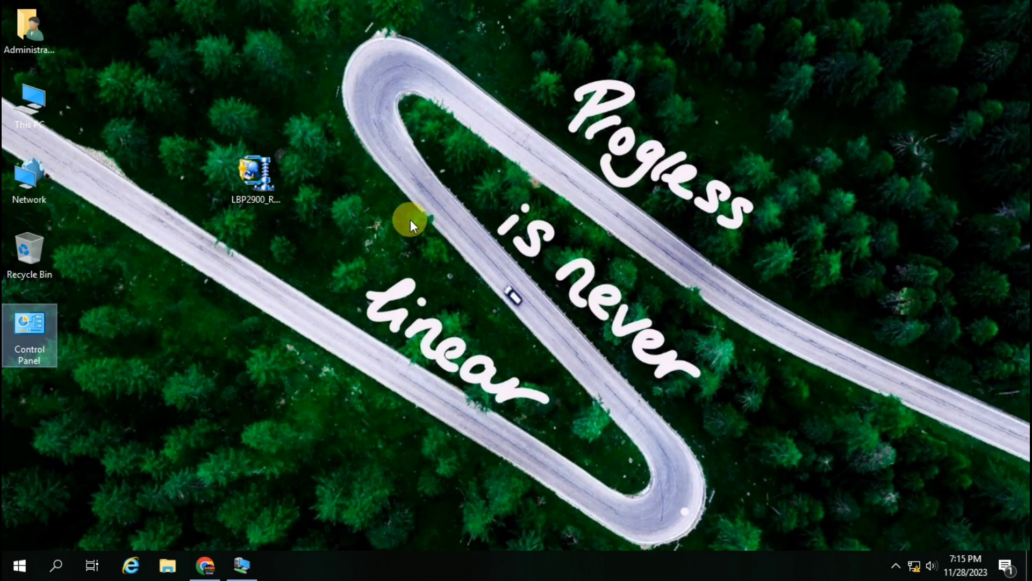
# - Run the LBP2900_R150_V330_W64_uk_EN_2 package from the desktop, allowing it past SmartScreen, to extract the driver files
pyautogui.click(266, 173)
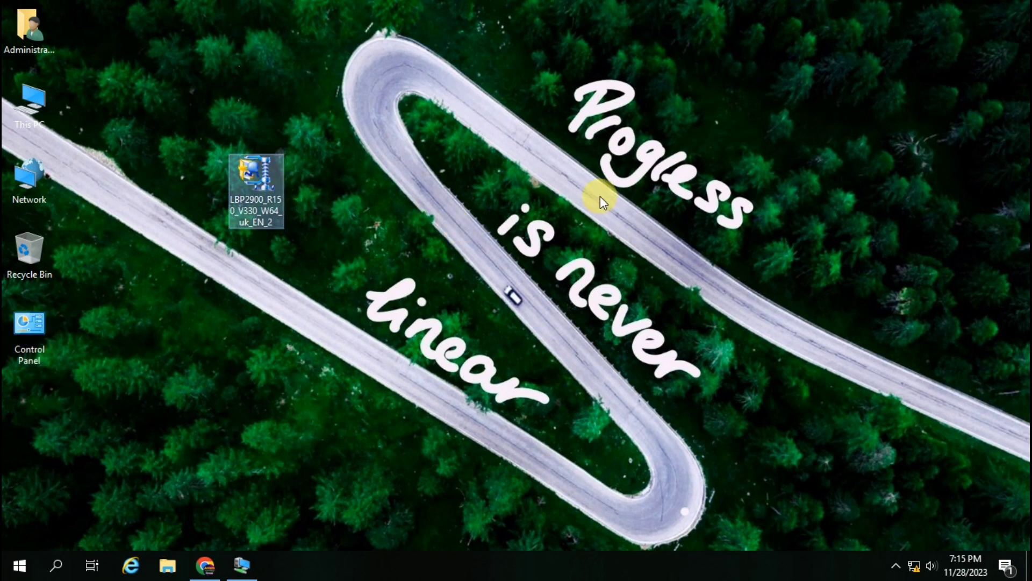
pyautogui.rightClick(261, 178)
pyautogui.click(334, 145)
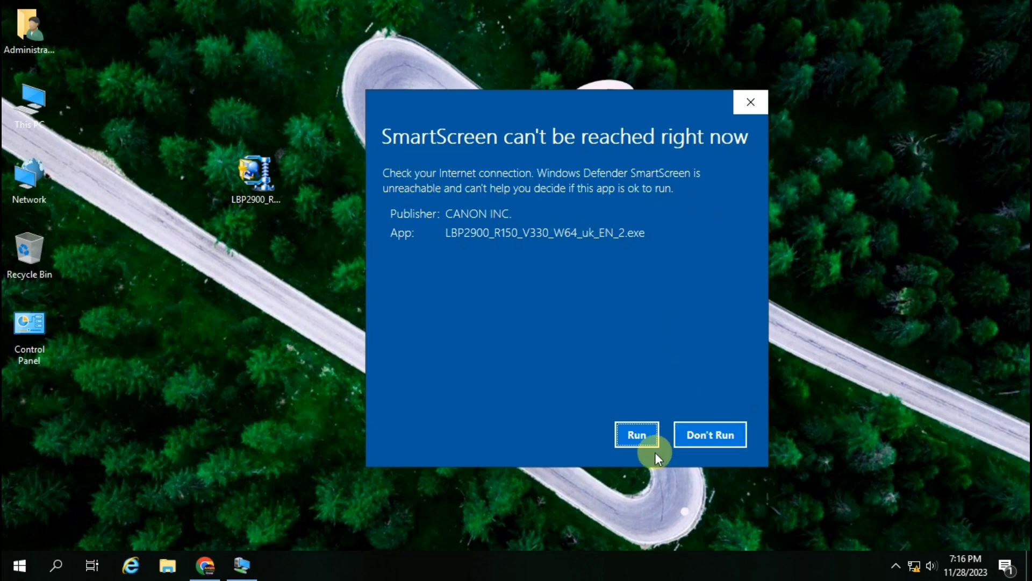
pyautogui.click(636, 433)
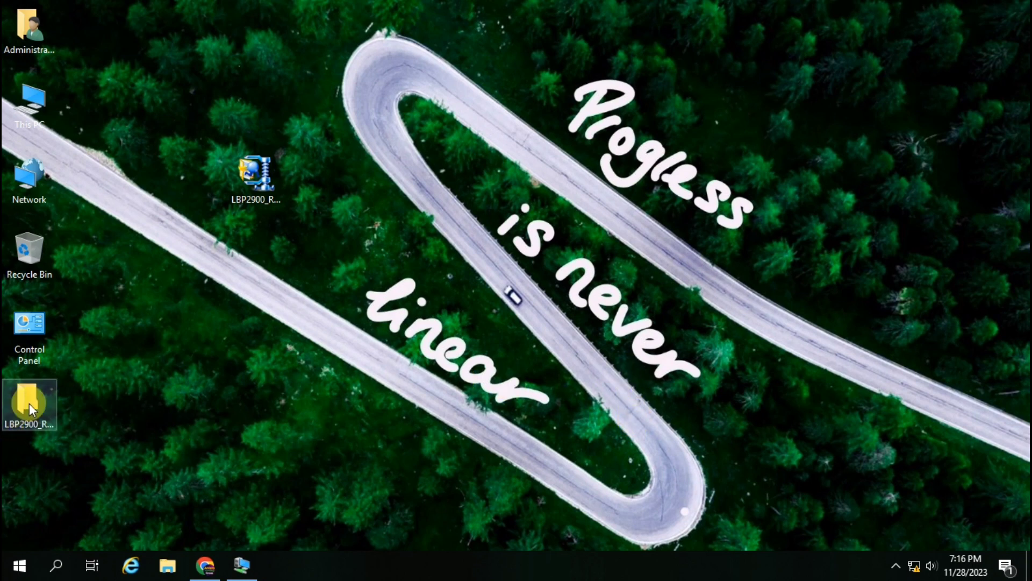
# - Open the extracted LBP2900_R150_V330_W64_uk_EN_2 folder on the desktop and go into its x64 subfolder
pyautogui.click(256, 173)
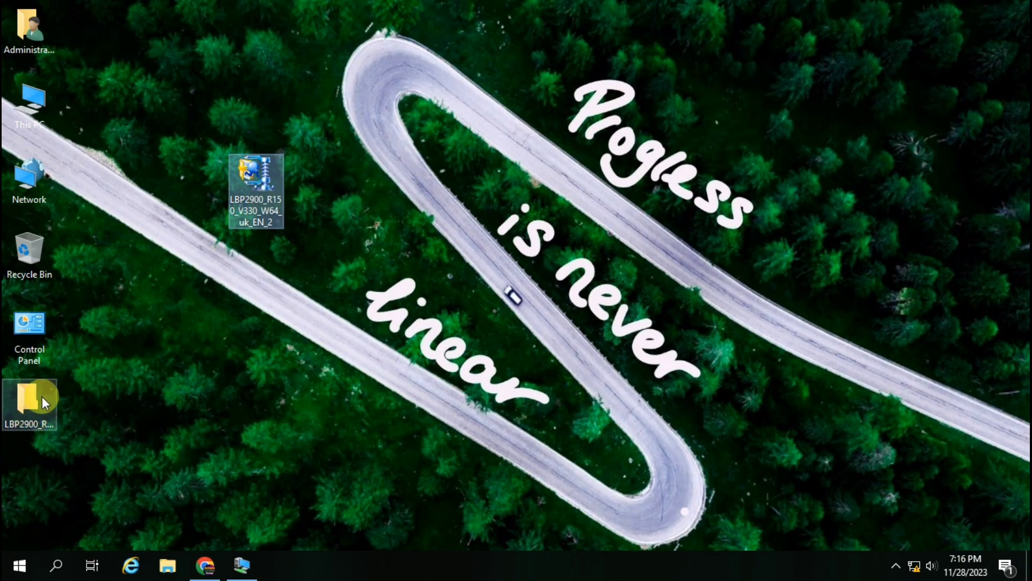
pyautogui.click(29, 404)
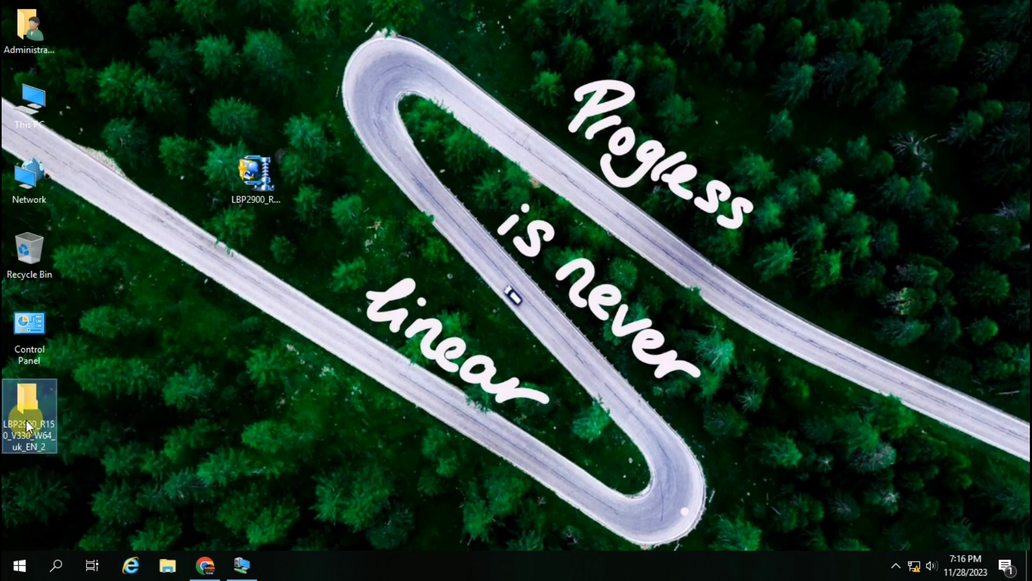
pyautogui.doubleClick(37, 405)
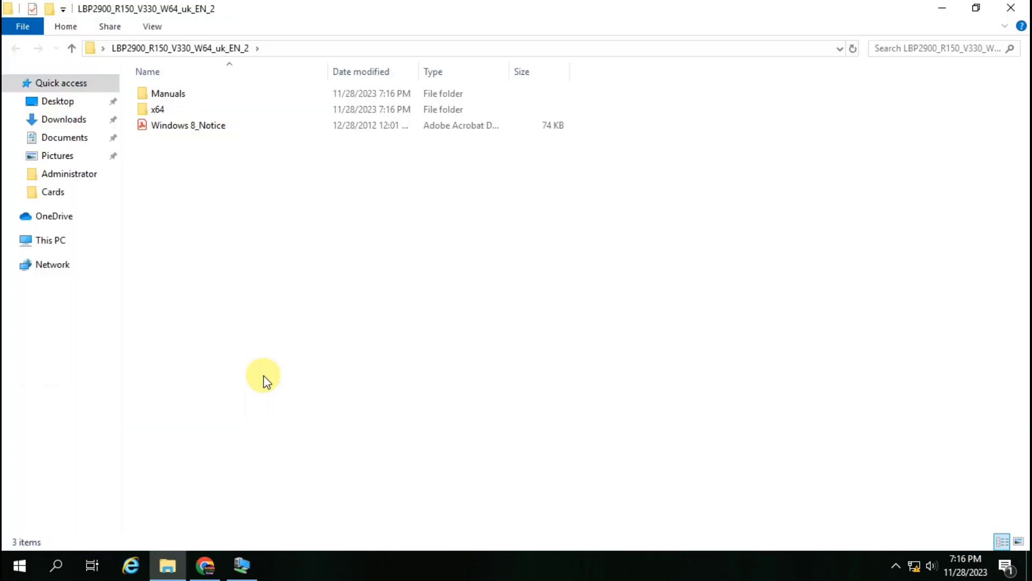
pyautogui.click(180, 109)
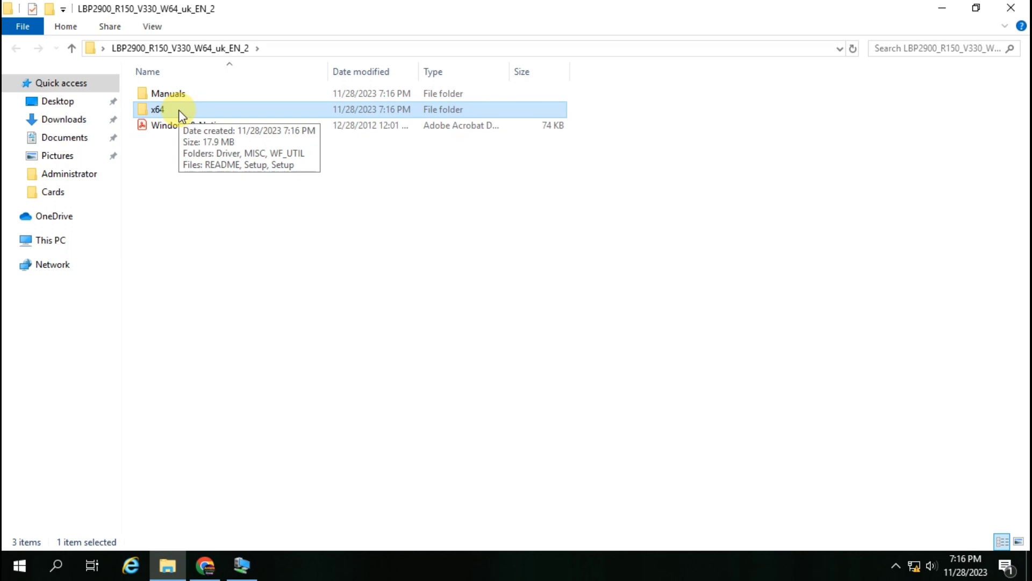
pyautogui.doubleClick(177, 109)
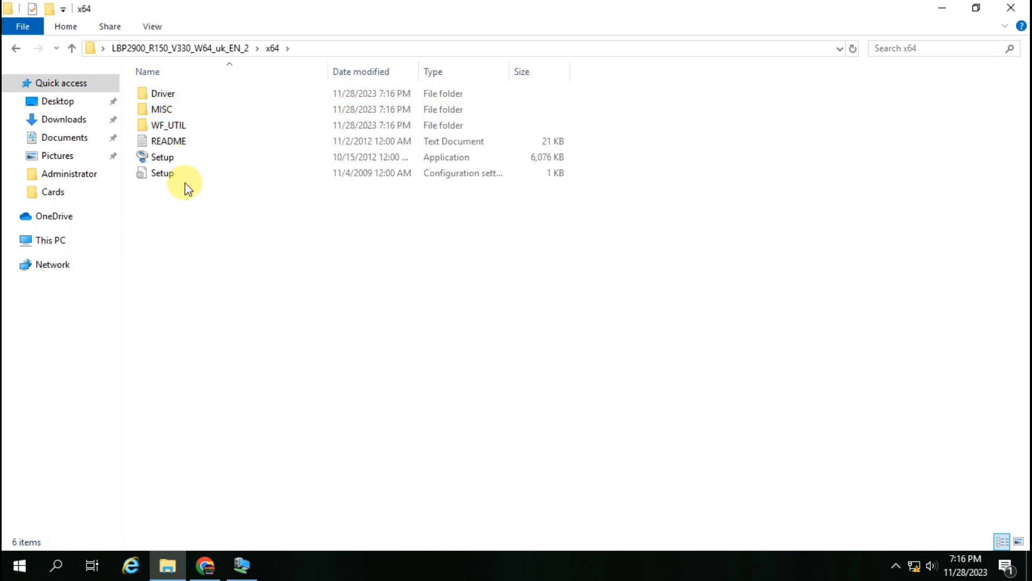
# - Run the Setup application as administrator and accept the license agreement in the CAPT Printer Driver wizard
pyautogui.click(172, 160)
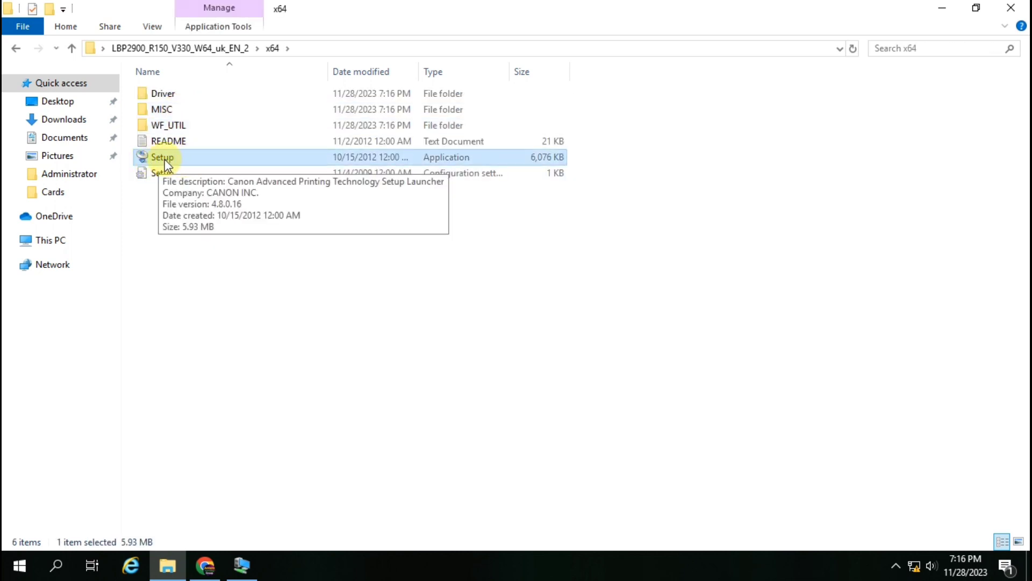
pyautogui.rightClick(172, 162)
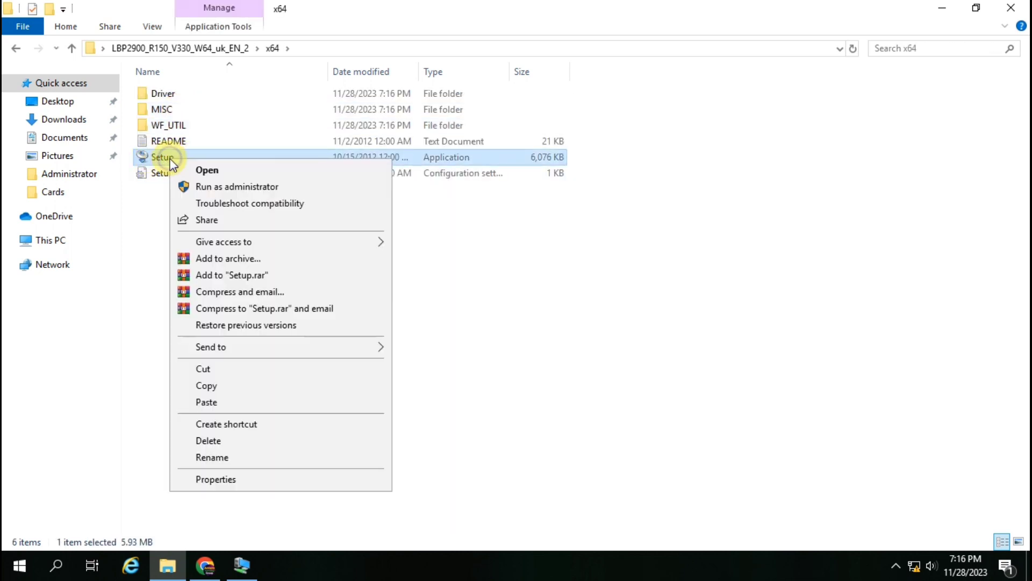
pyautogui.click(234, 189)
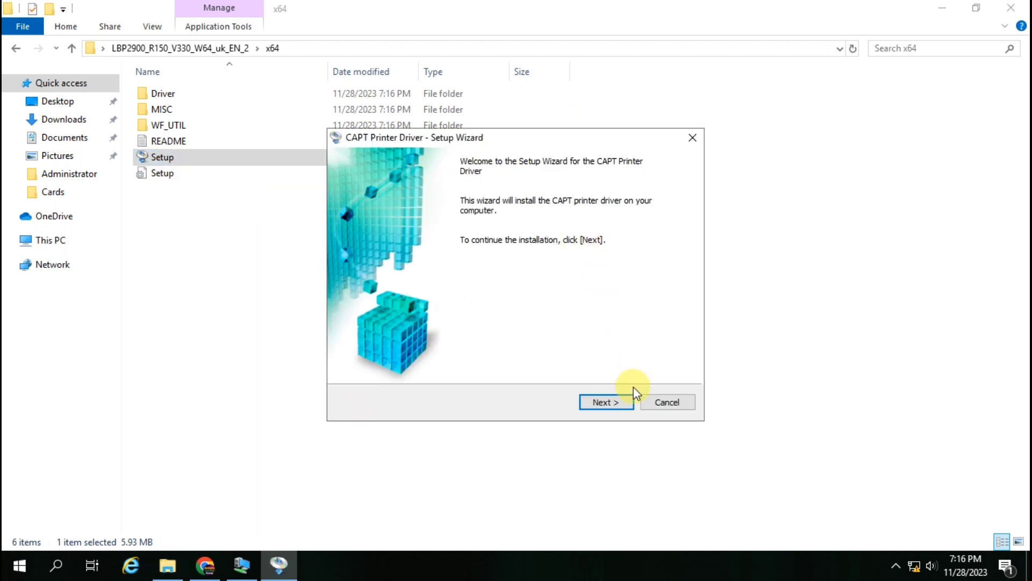
pyautogui.click(612, 404)
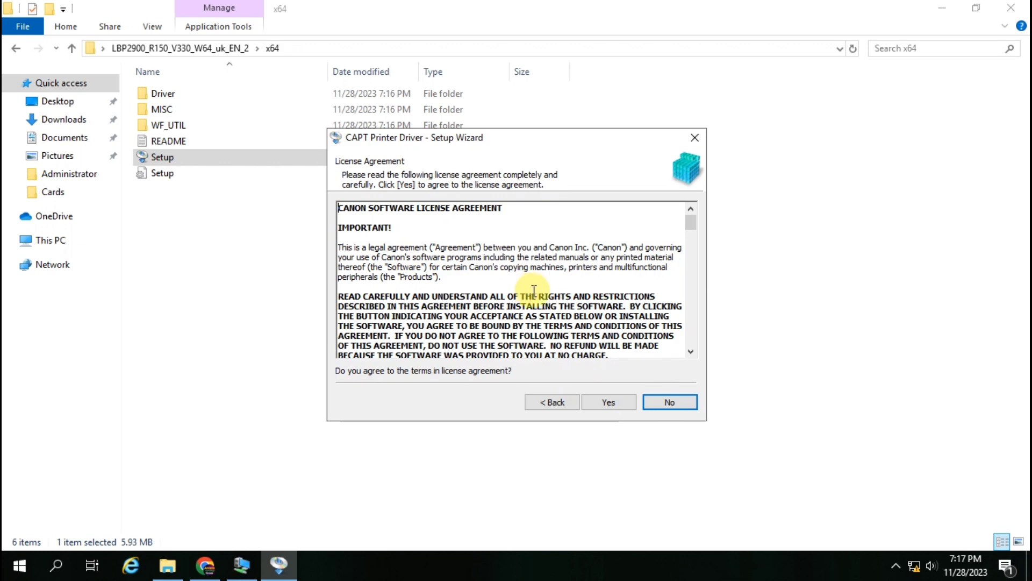
pyautogui.scroll(-15, 532, 289)
pyautogui.scroll(-10, 537, 289)
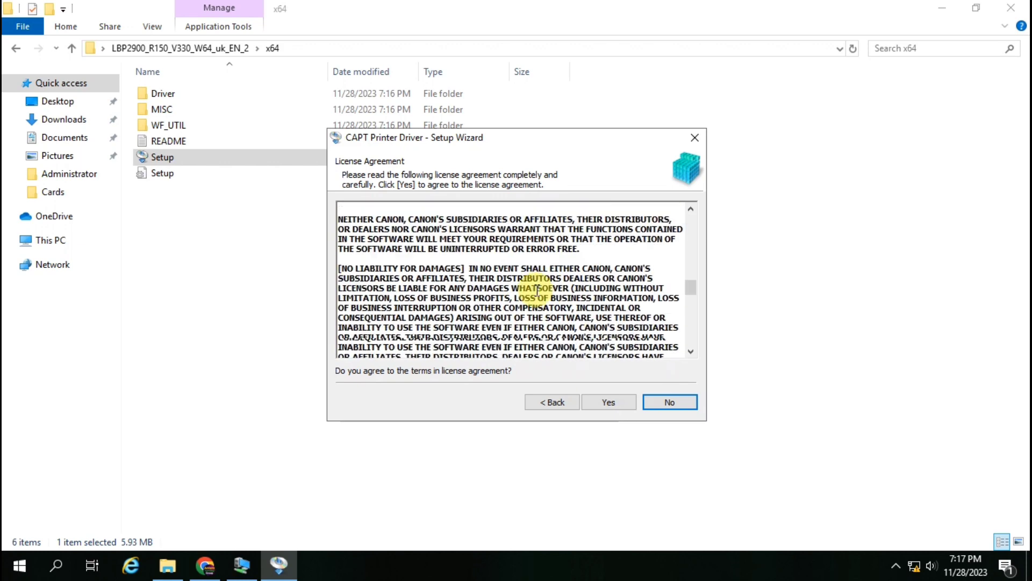
pyautogui.click(608, 402)
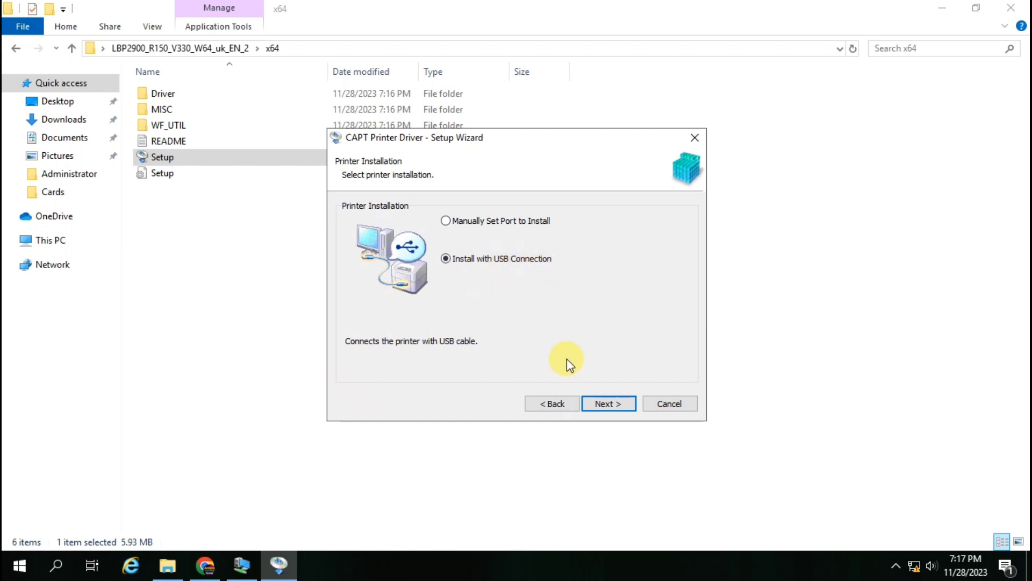
# - Install the driver with USB connection, allowing removal of the Windows Firewall block, and choose to restart the computer now
pyautogui.click(609, 404)
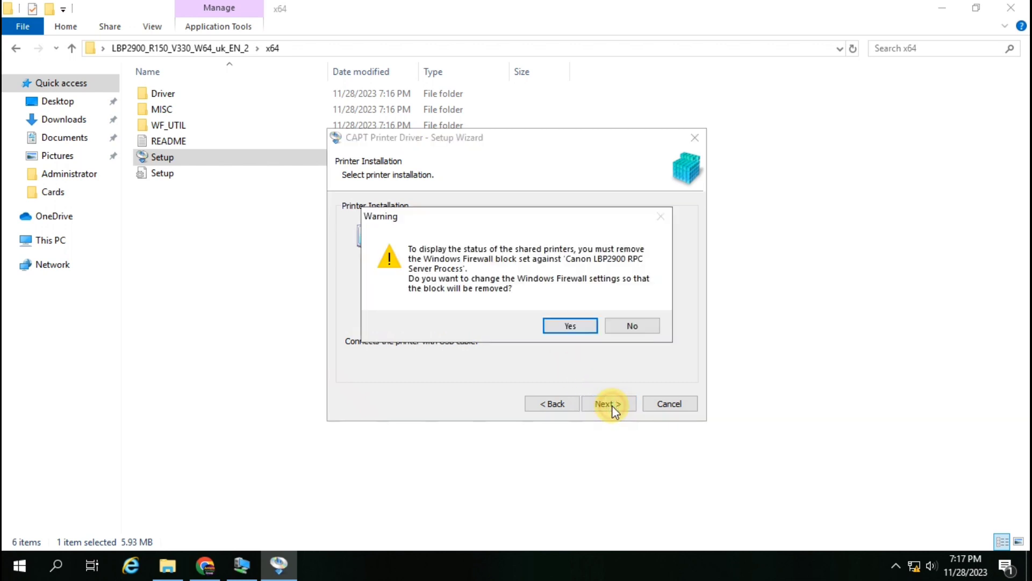
pyautogui.click(579, 334)
pyautogui.click(562, 317)
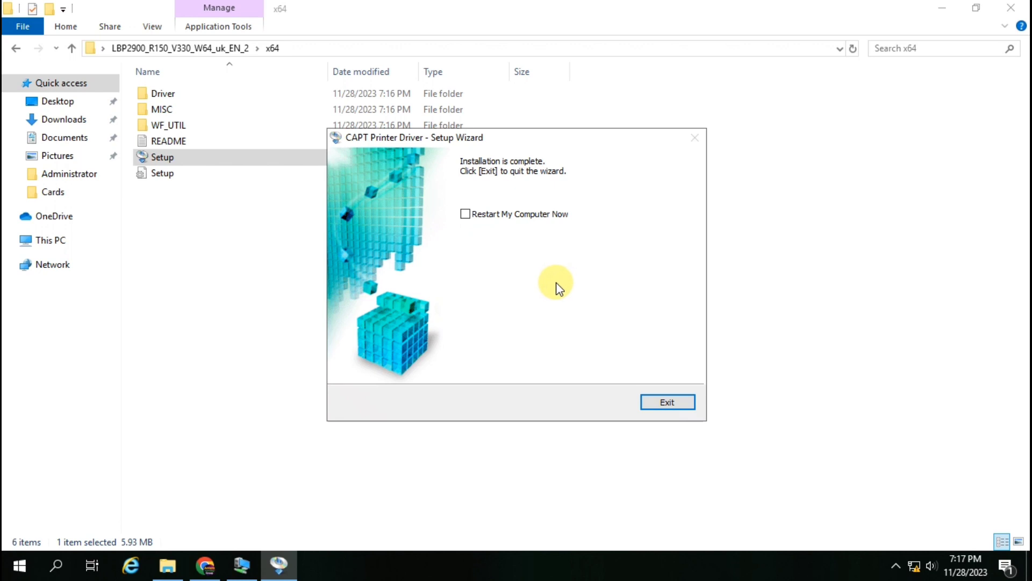
pyautogui.click(492, 222)
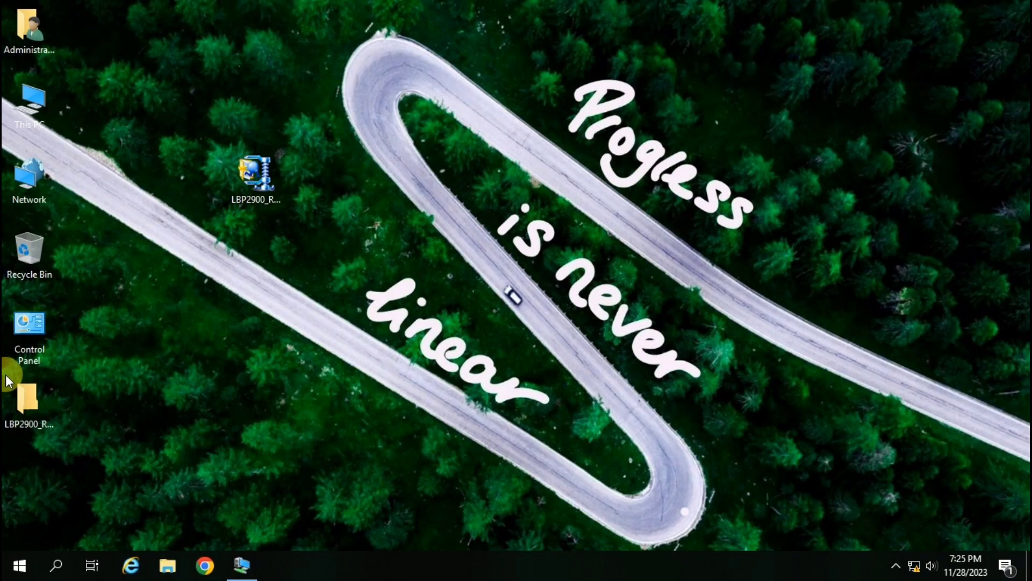
# - Set the Canon LBP2900 as the default printer in Devices and Printers and close the window
pyautogui.doubleClick(35, 336)
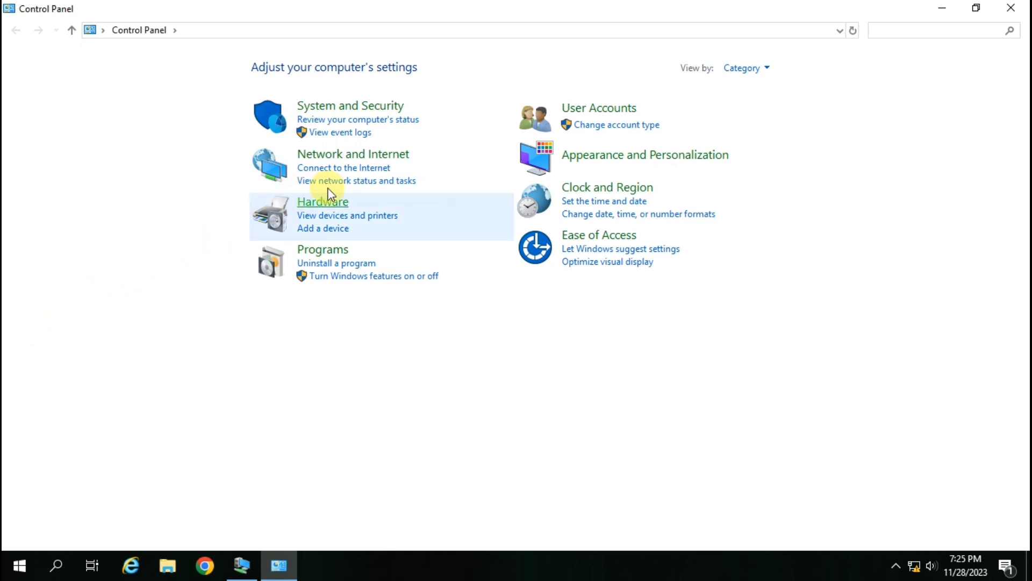
pyautogui.click(329, 202)
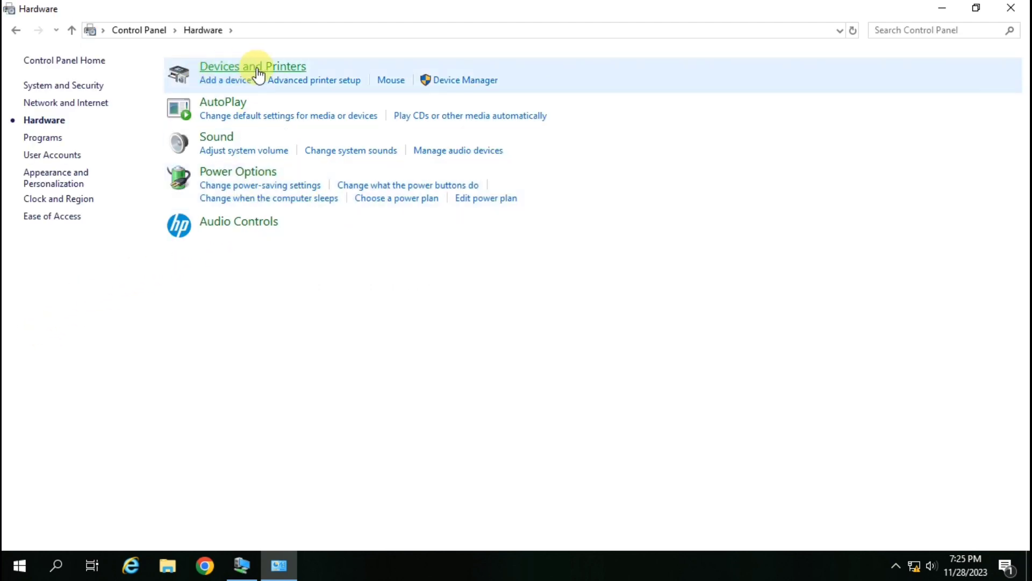
pyautogui.click(256, 70)
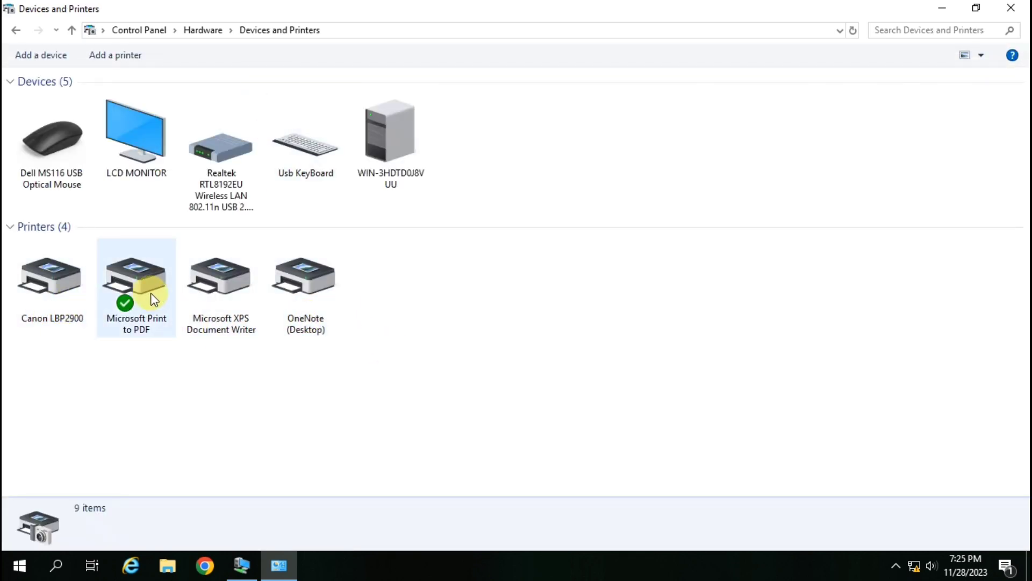
pyautogui.click(55, 293)
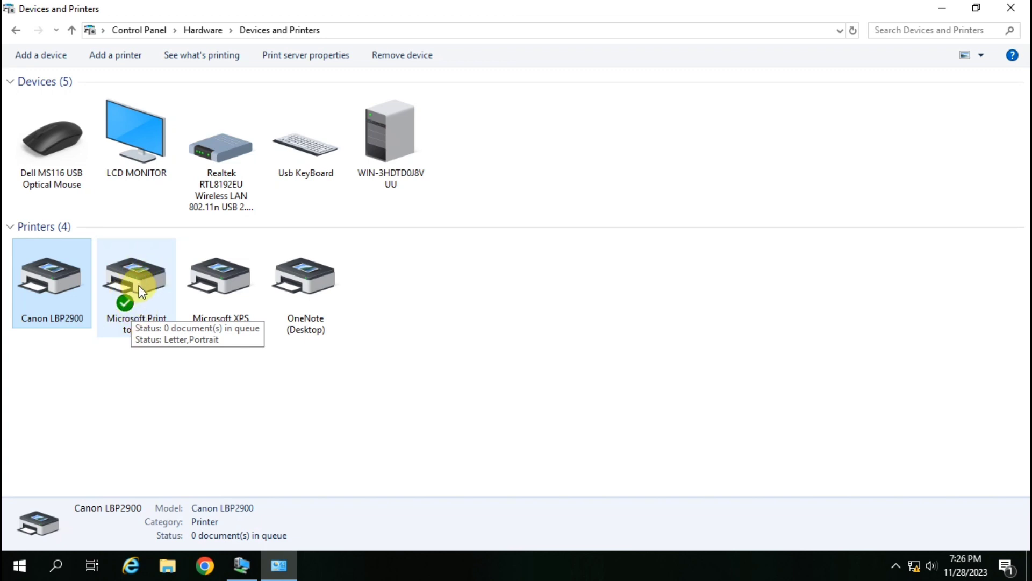
pyautogui.rightClick(44, 277)
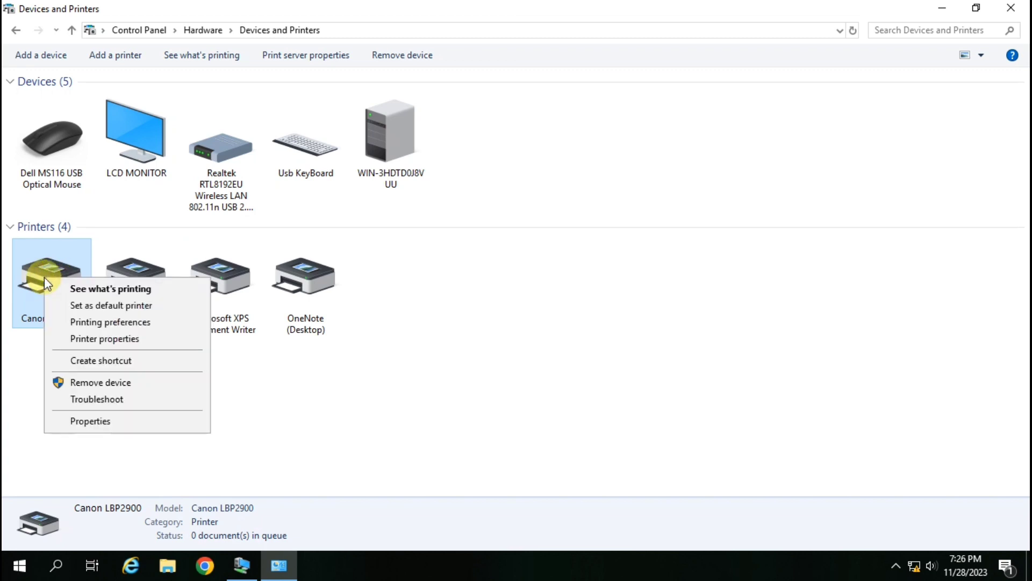
pyautogui.click(136, 305)
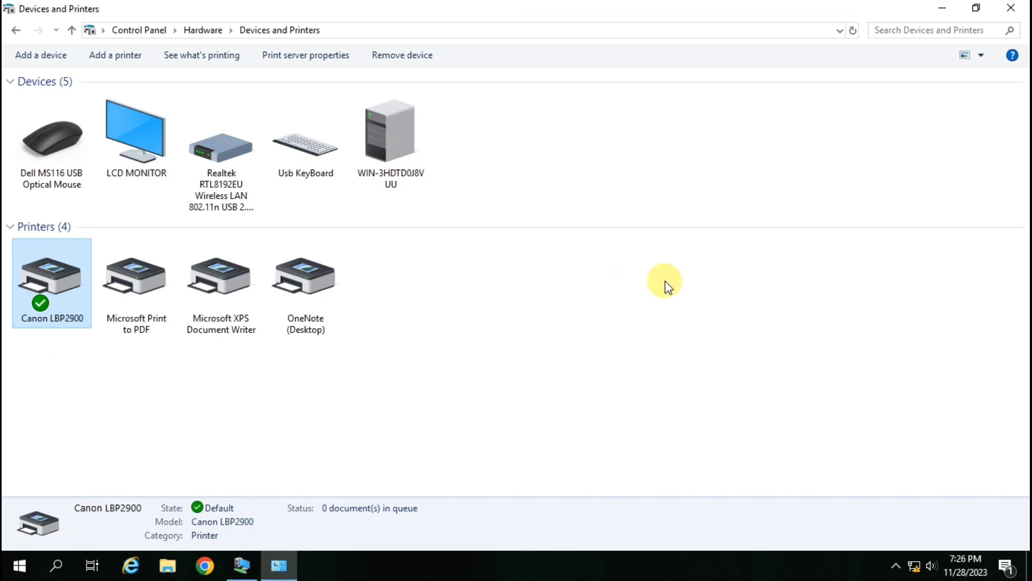
pyautogui.click(1023, 9)
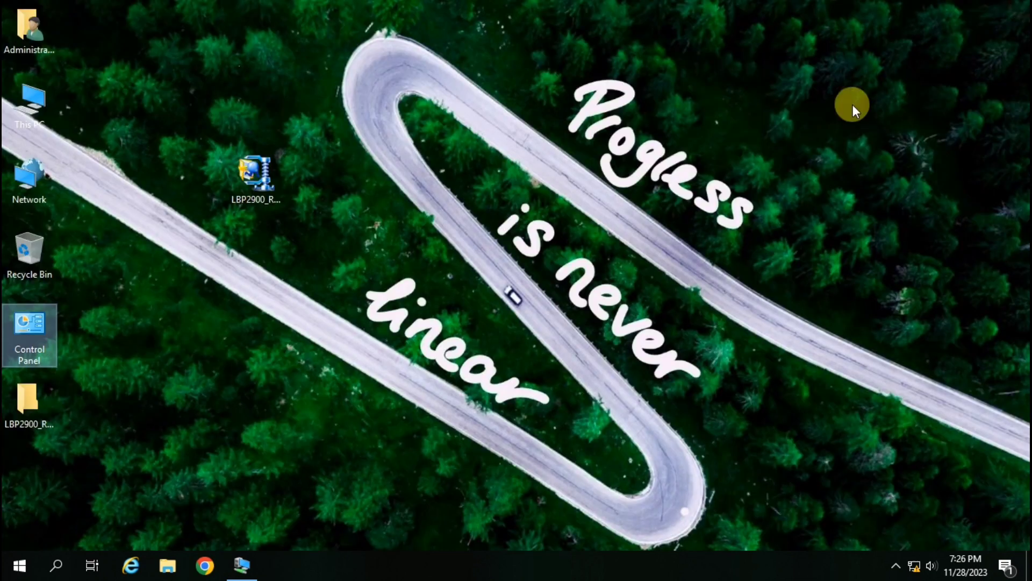
pyautogui.rightClick(451, 135)
pyautogui.click(497, 180)
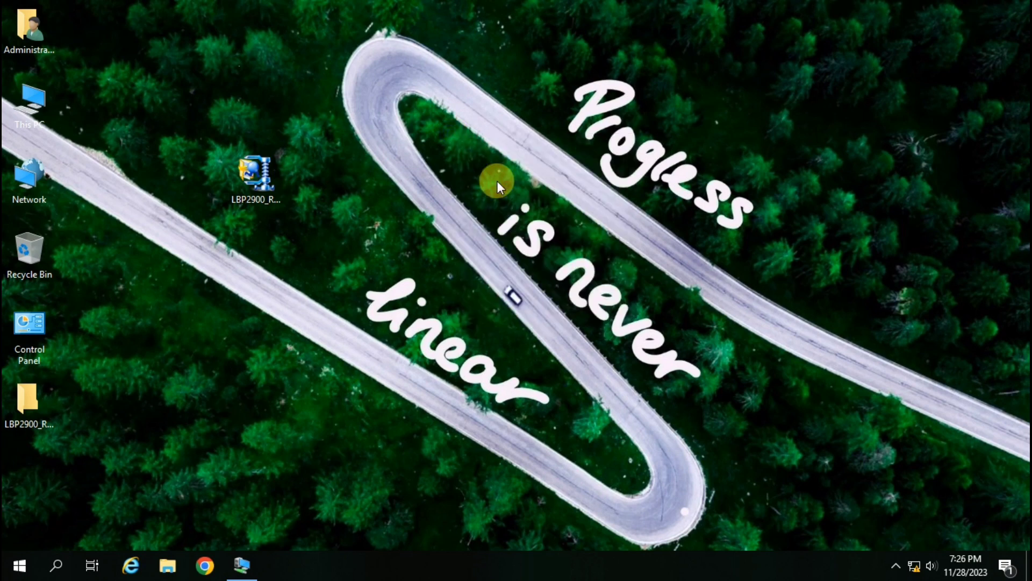
# - Launch WordPad with the Run command wordpad and write "Welcome To IT ADDA" in the blank document
pyautogui.press('super+r')
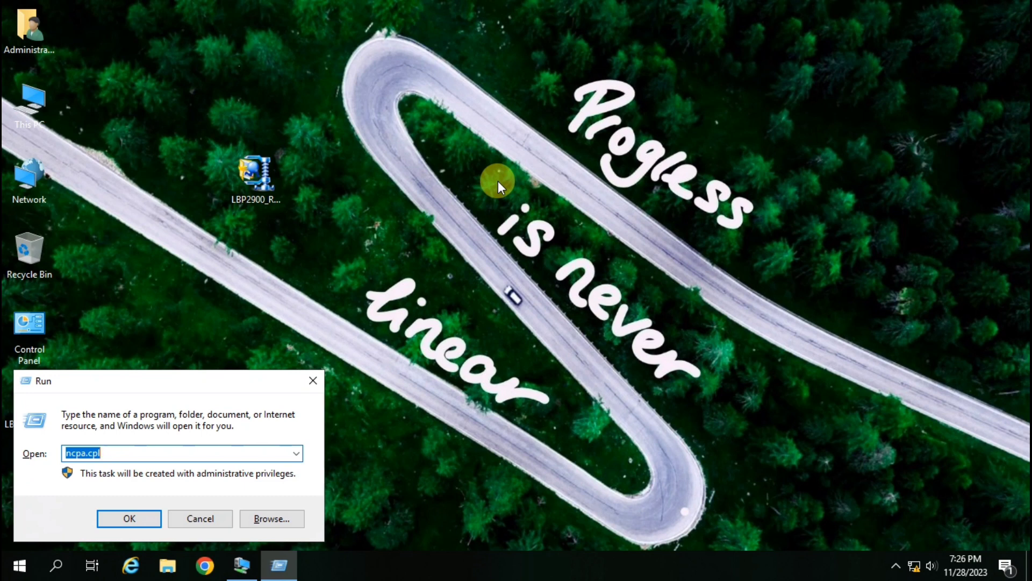
pyautogui.write('wordpad')
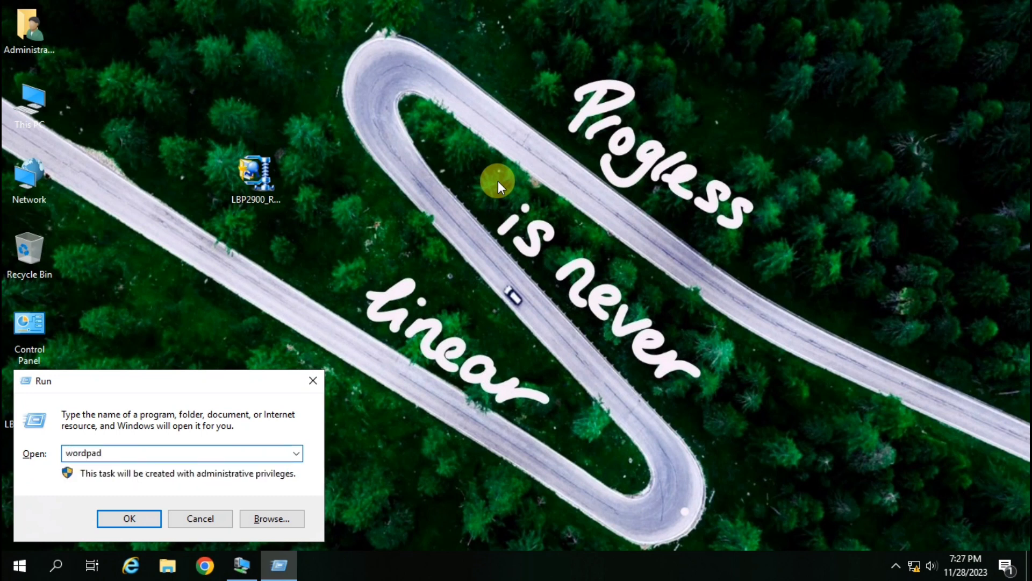
pyautogui.press('Return')
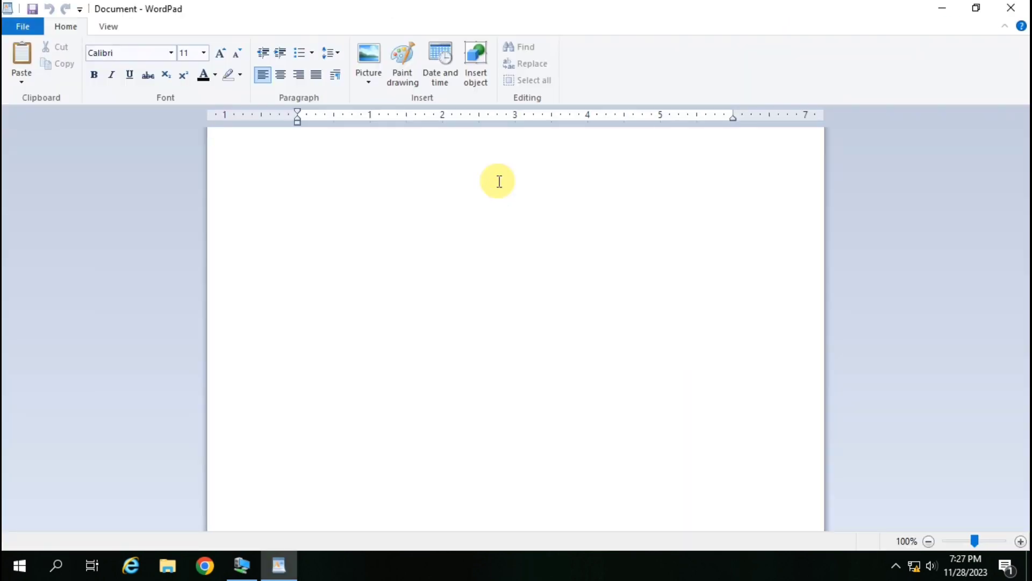
pyautogui.write('Welcome')
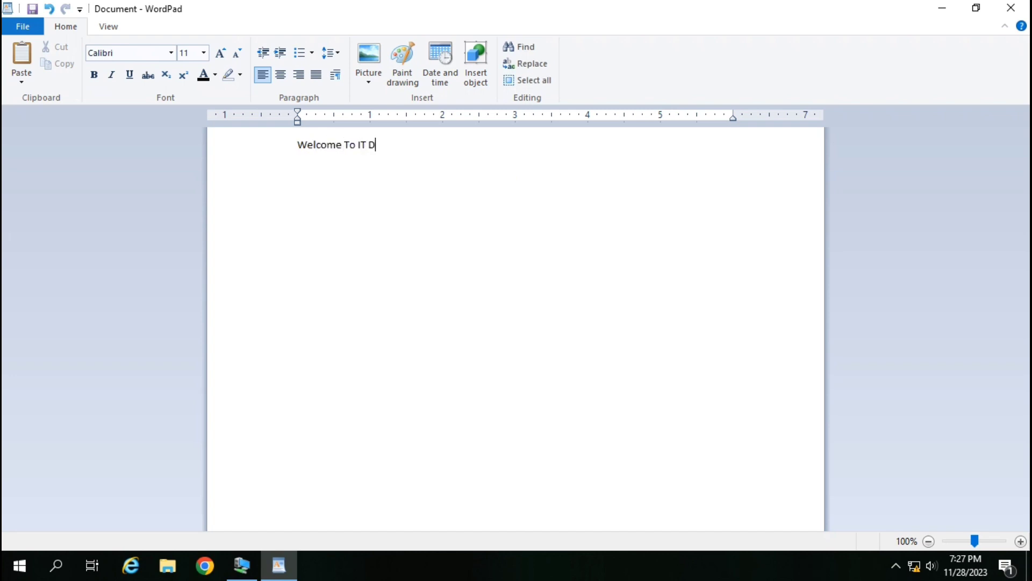
pyautogui.write('To IT ADDA')
# - Enlarge all of the document's text to font size 48
pyautogui.hotkey('ctrl', 'a')
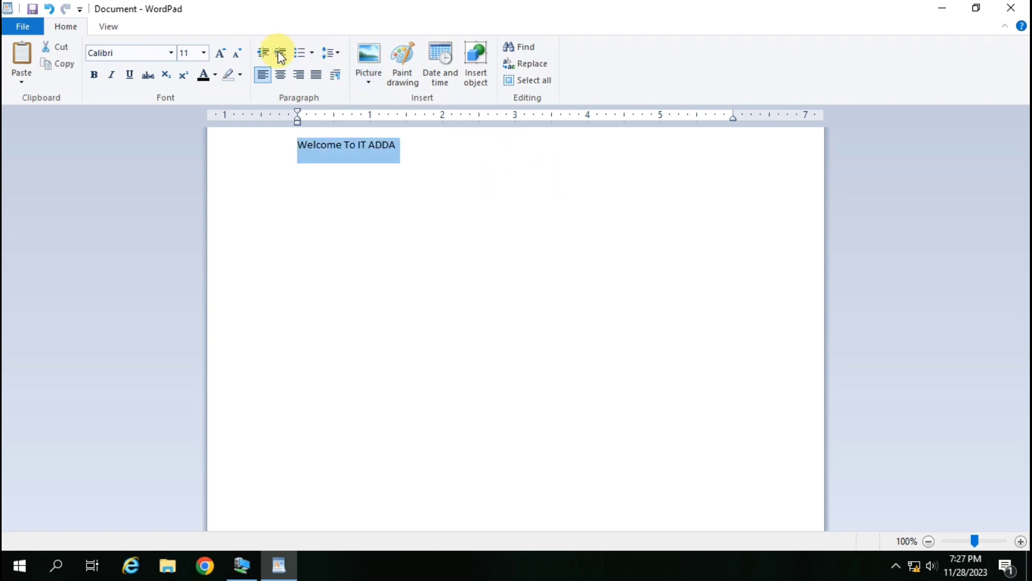
pyautogui.click(219, 54)
pyautogui.click(220, 54)
pyautogui.doubleClick(220, 53)
pyautogui.click(219, 53)
pyautogui.doubleClick(220, 54)
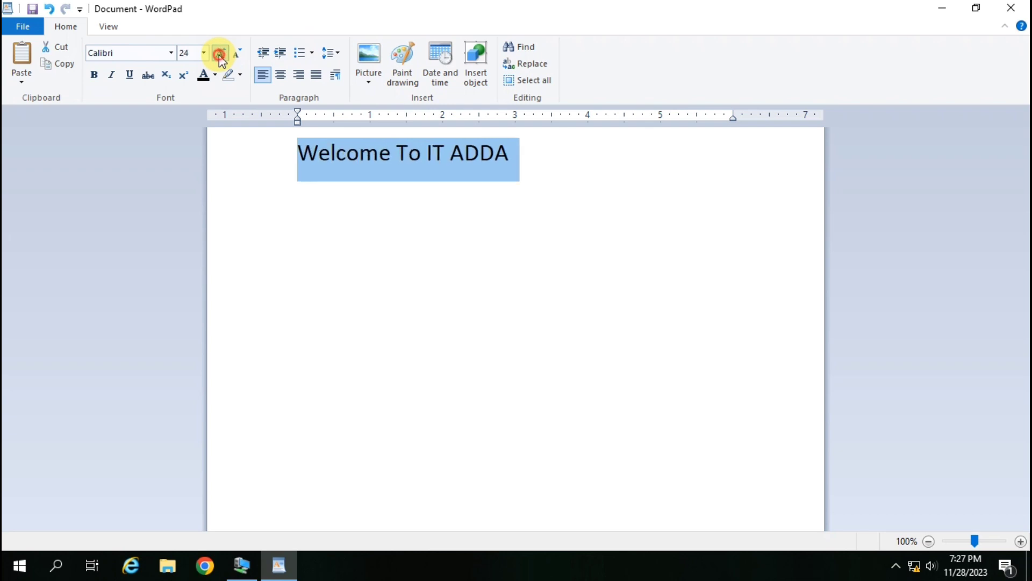
pyautogui.doubleClick(220, 54)
pyautogui.click(220, 53)
pyautogui.doubleClick(219, 54)
pyautogui.click(237, 54)
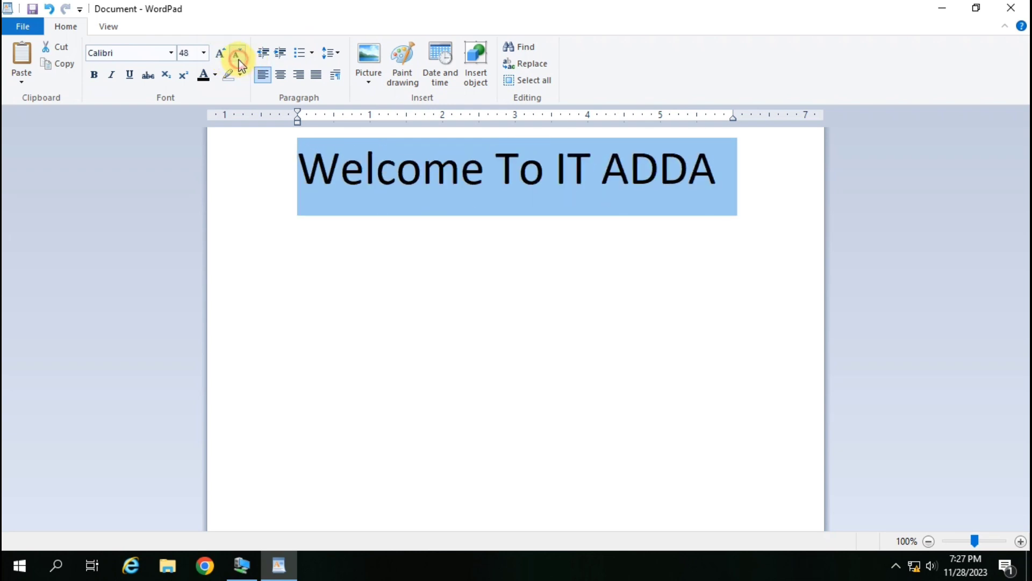
# - Insert a blank line above "Welcome To IT ADDA" and make that text bold
pyautogui.click(301, 167)
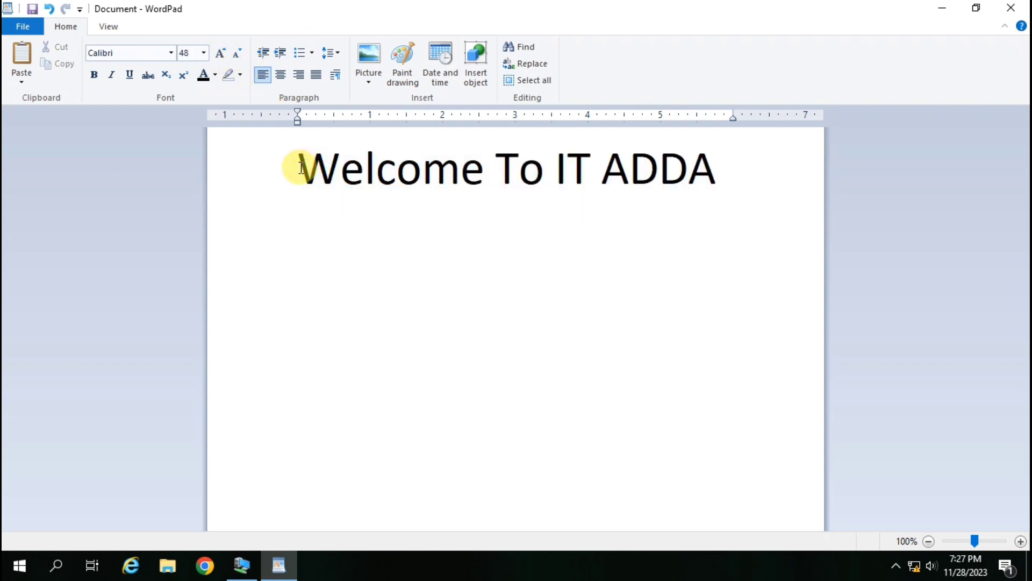
pyautogui.press('Return')
pyautogui.tripleClick(305, 222)
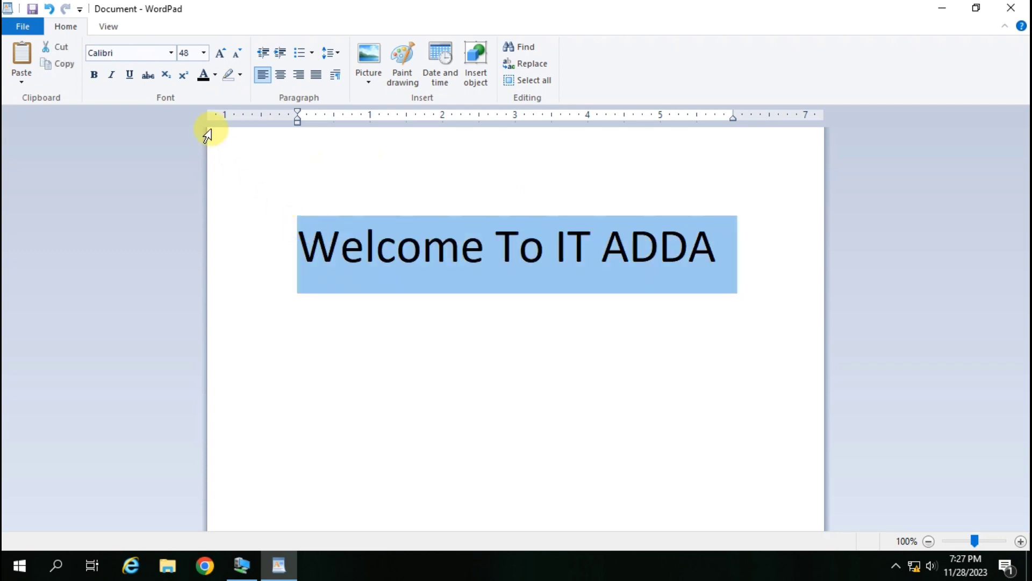
pyautogui.click(95, 75)
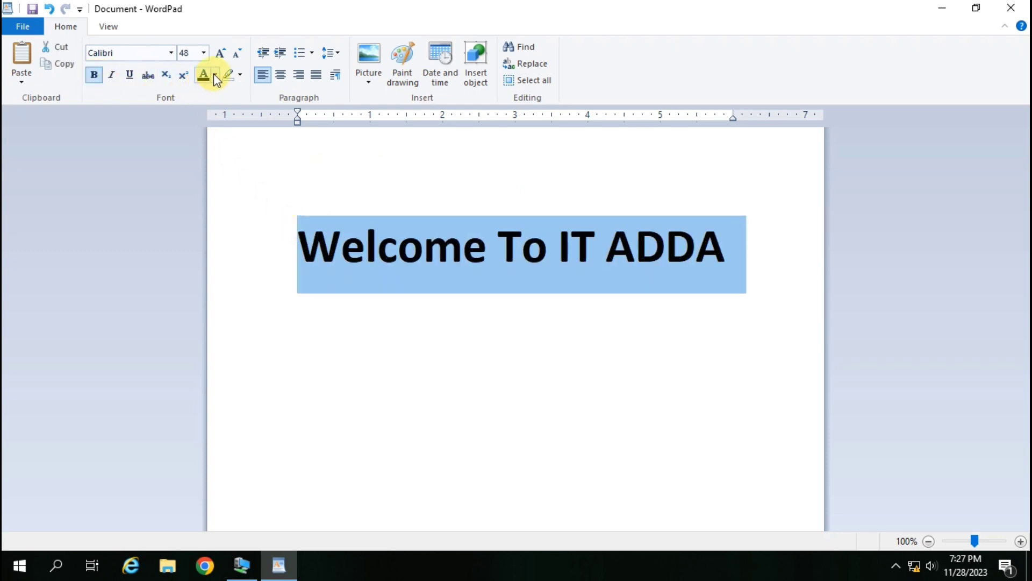
pyautogui.click(499, 305)
# - Add two more blank lines above the heading to move it further down the page
pyautogui.click(740, 247)
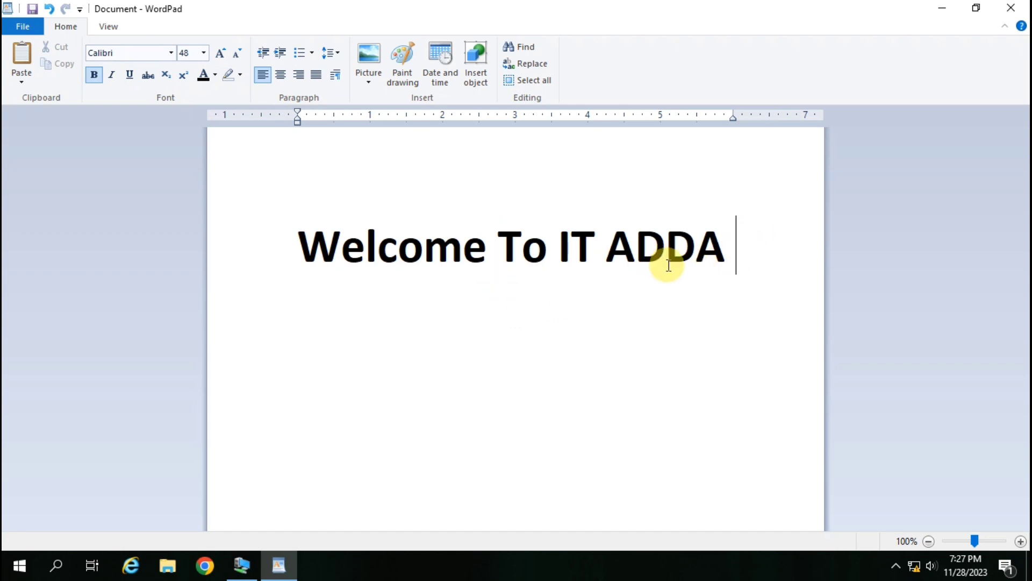
pyautogui.click(493, 208)
pyautogui.press('Return')
pyautogui.press('Return')
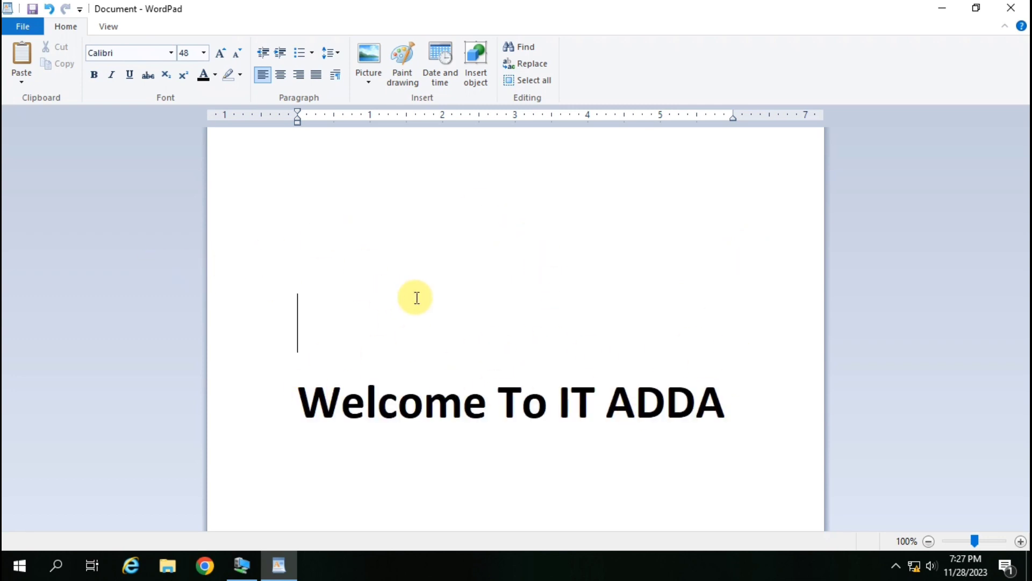
# - Print all pages of the document on the Canon LBP2900 with the number of copies set to 1
pyautogui.hotkey('ctrl', 'p')
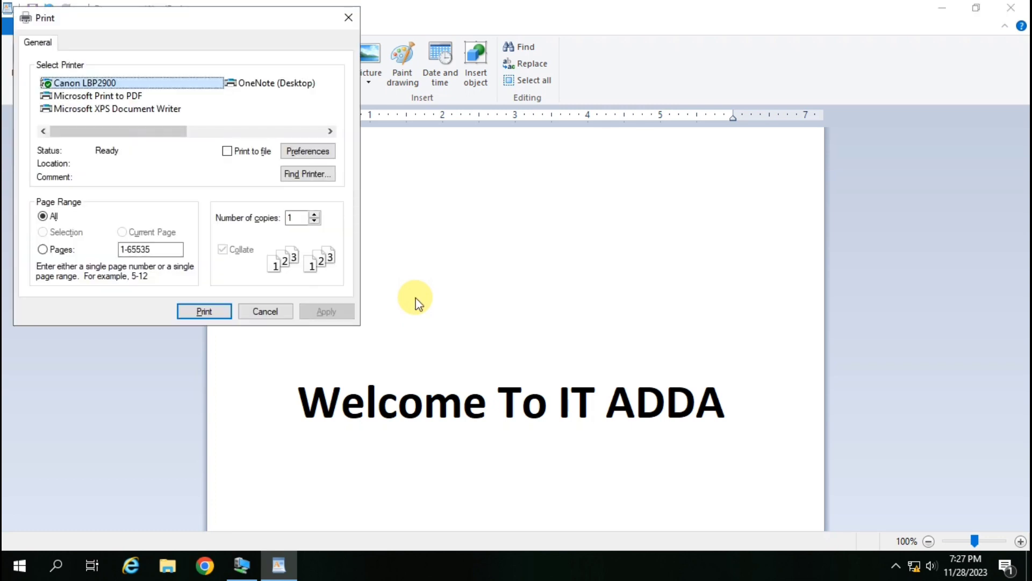
pyautogui.moveTo(126, 17); pyautogui.dragTo(257, 42)
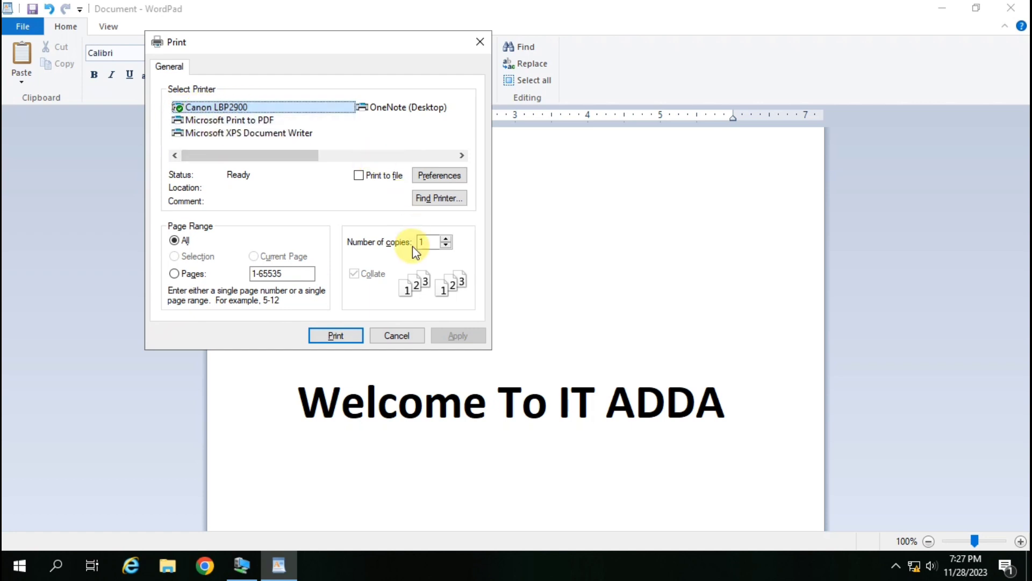
pyautogui.click(446, 239)
pyautogui.click(446, 239)
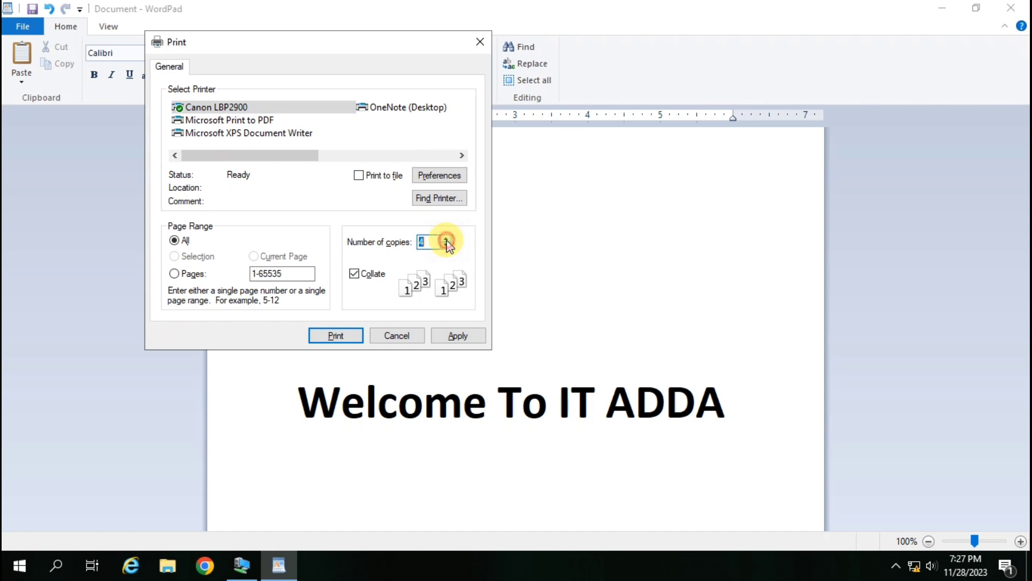
pyautogui.click(446, 245)
pyautogui.click(446, 245)
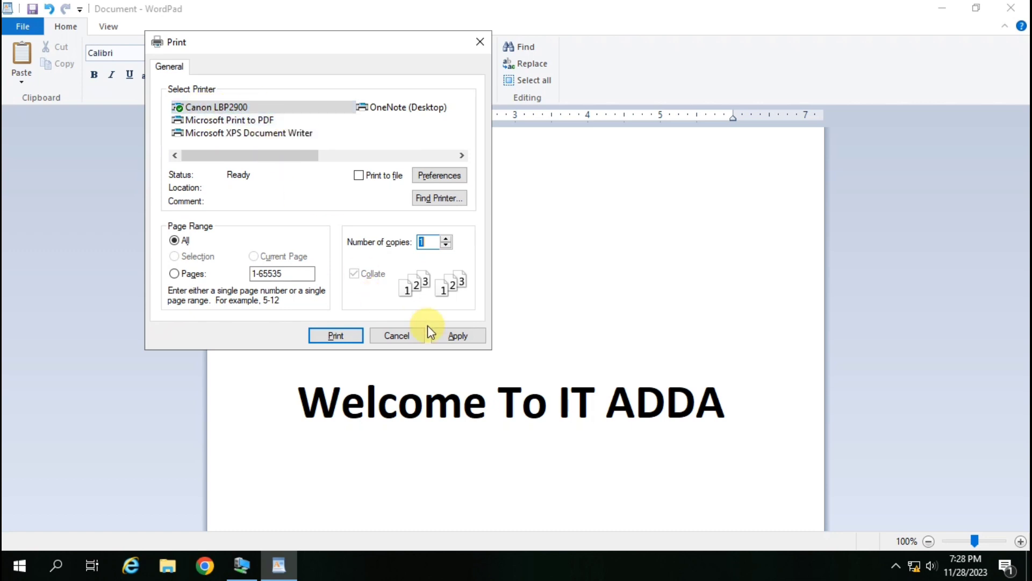
pyautogui.click(454, 335)
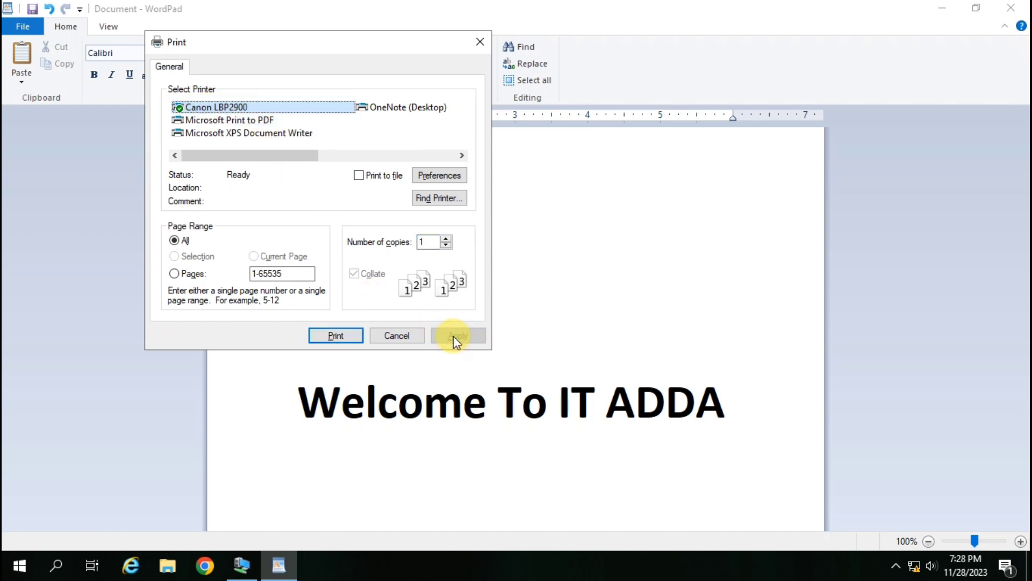
pyautogui.click(334, 336)
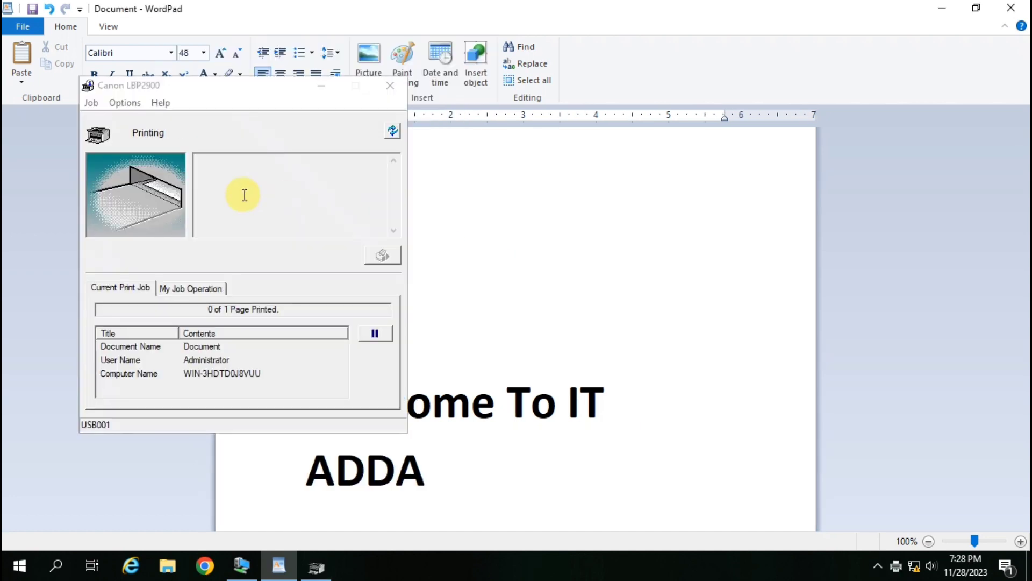